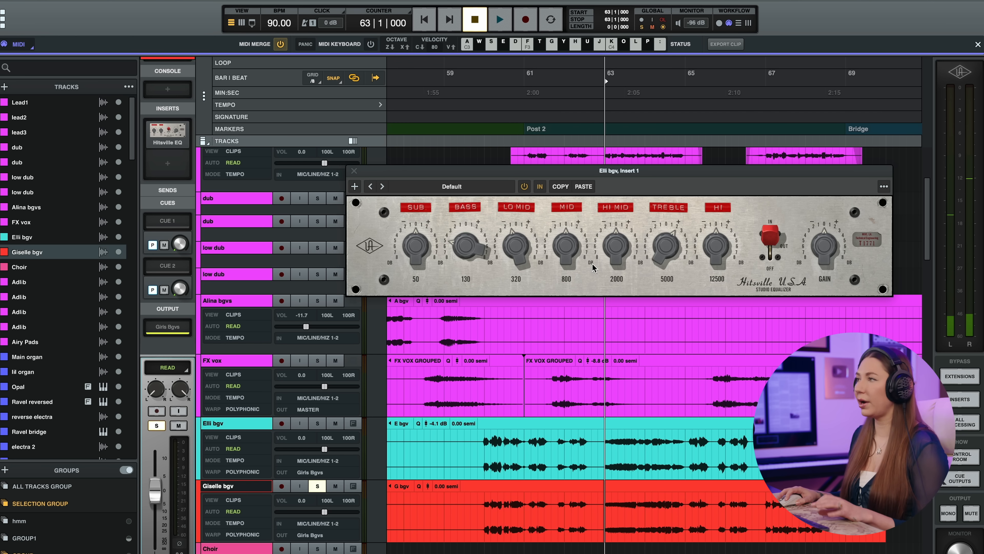
Open the Hitsville EQ on the red background vocal track and audition the soloed vocal through it from bar 63
{"action": "left_click", "coordinate": [173, 139]}
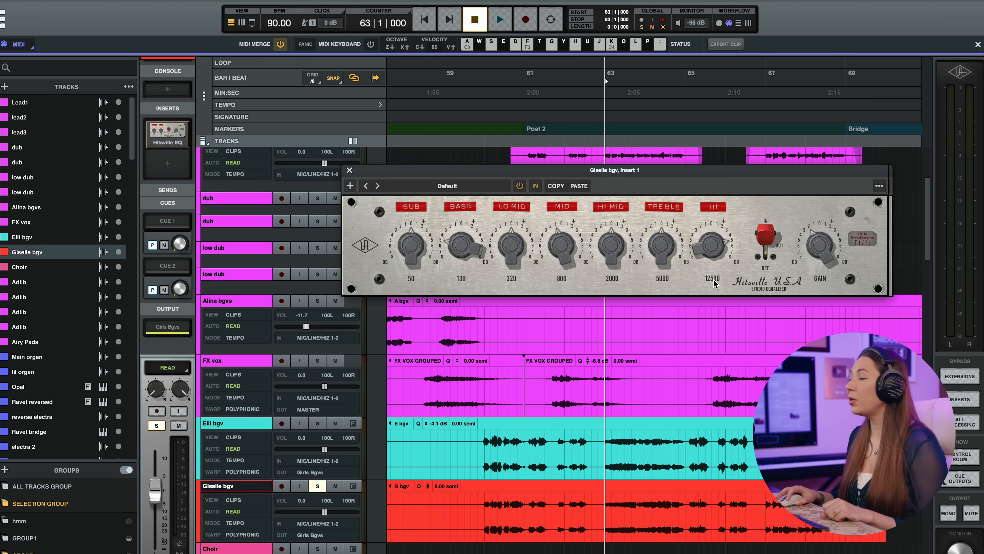
{"action": "key", "text": "space"}
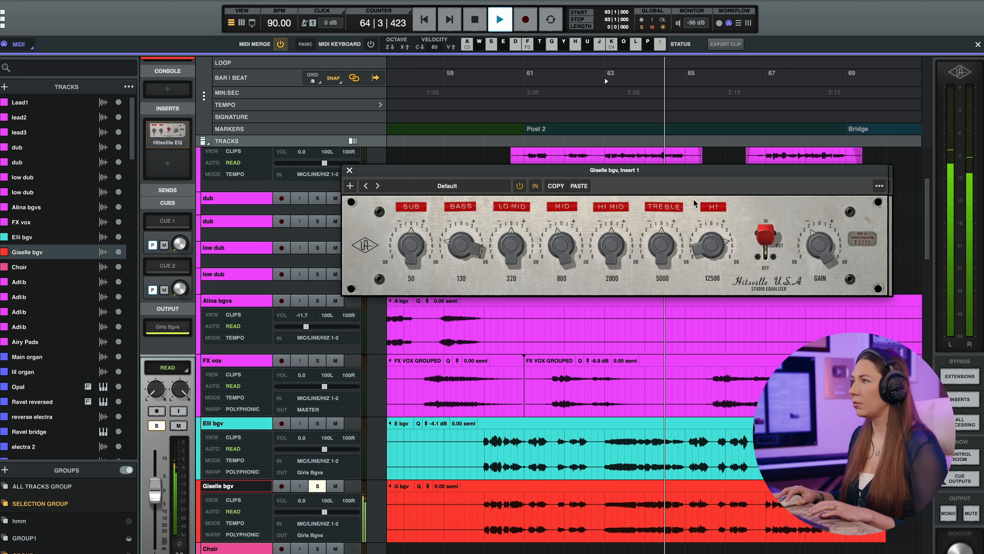
{"action": "key", "text": "space"}
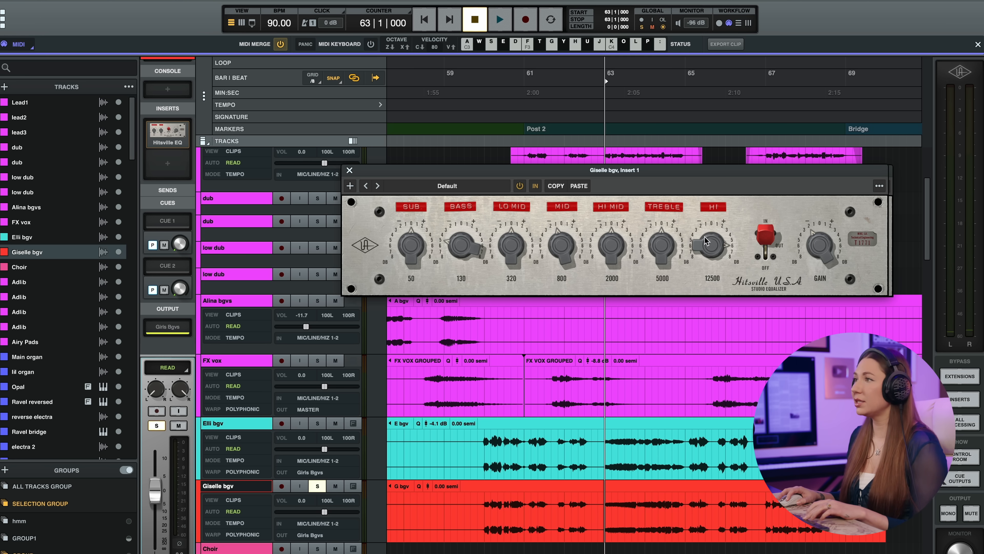
{"action": "key", "text": "space"}
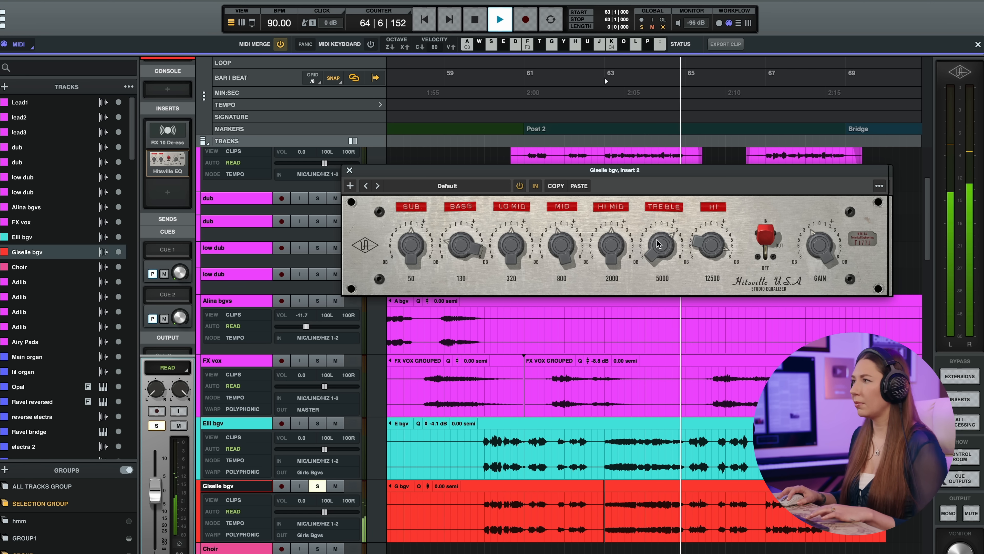
{"action": "key", "text": "space"}
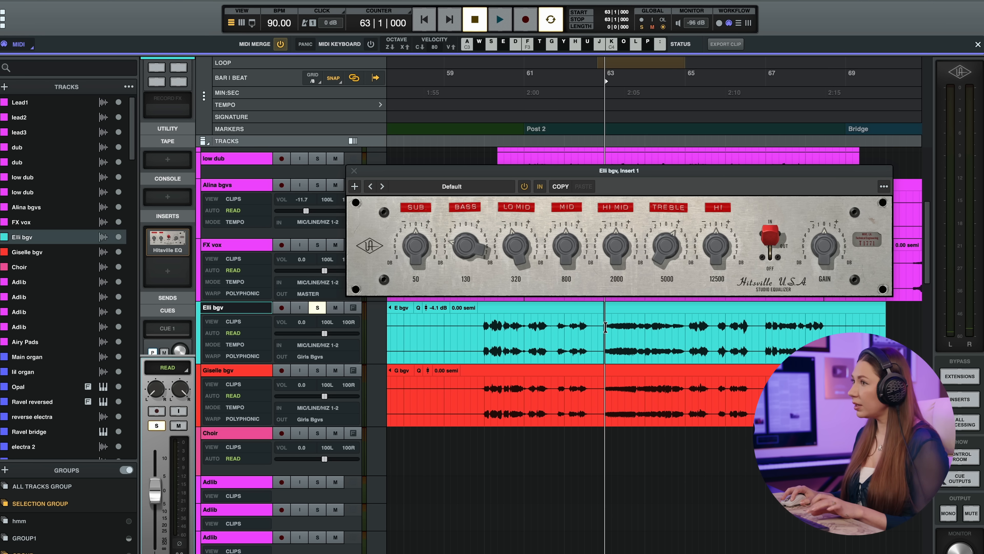
Audition the soloed turquoise background vocal from bar 63 through its Hitsville EQ
{"action": "key", "text": "space"}
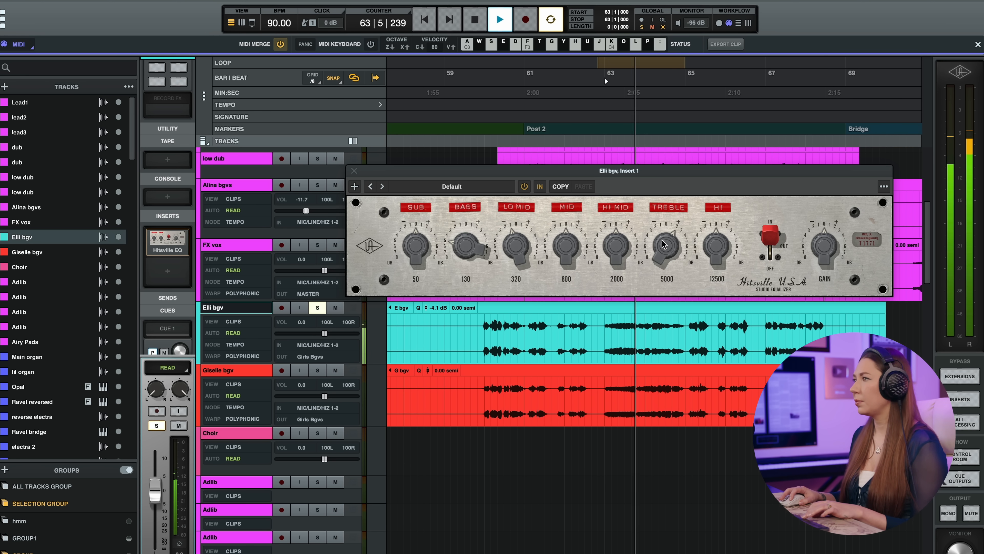
{"action": "key", "text": "space"}
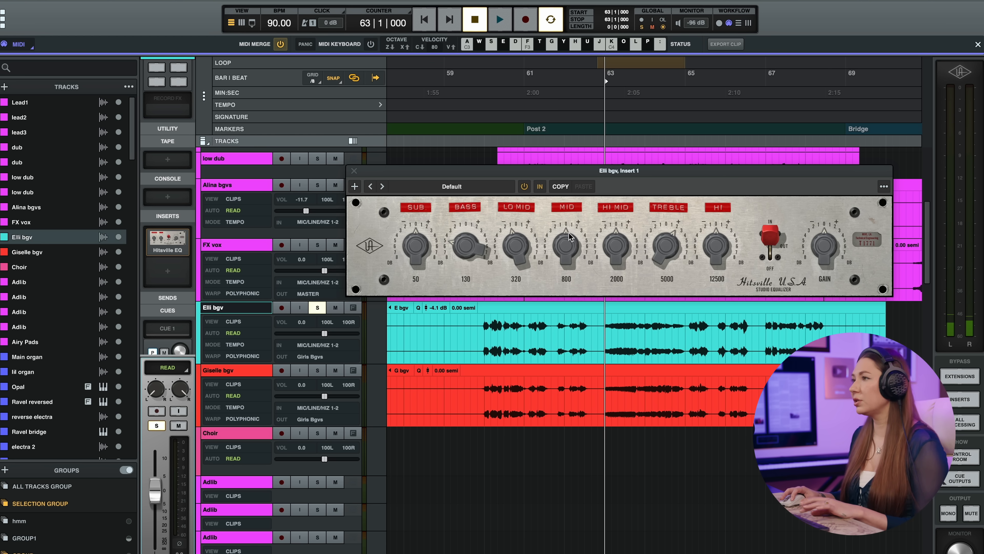
{"action": "key", "text": "space"}
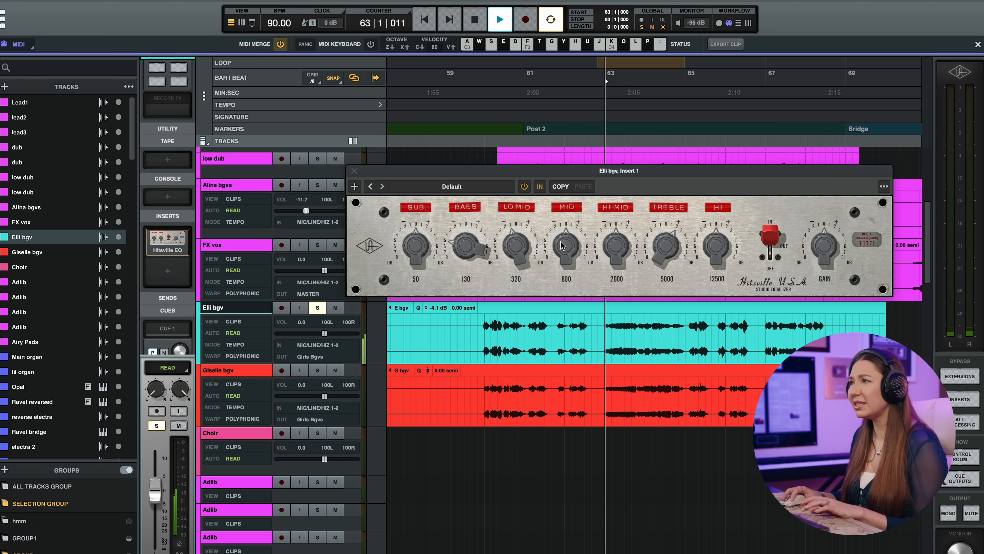
Solo the red background vocal as well and adjust the Girls Bgvs bus volume slightly
{"action": "left_click", "coordinate": [317, 371]}
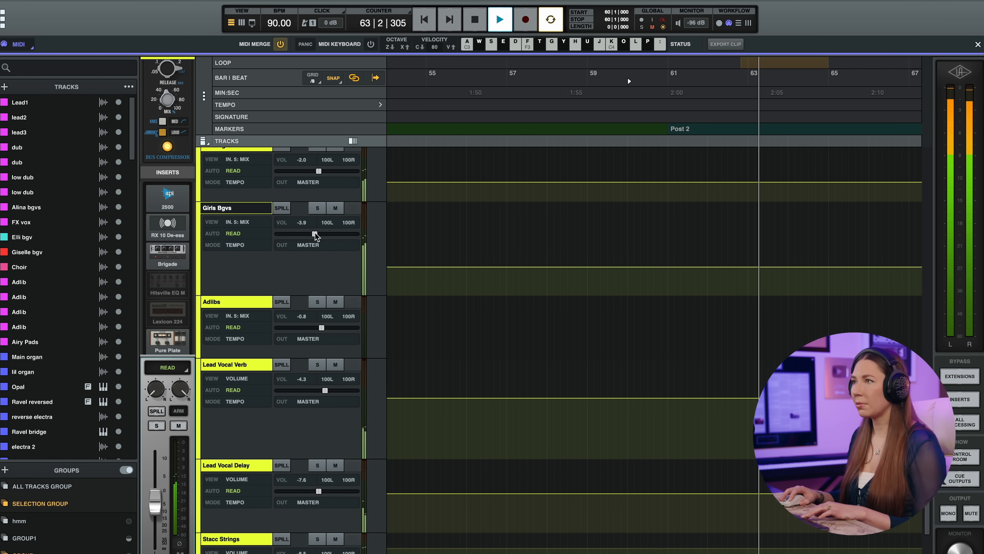
{"action": "left_click_drag", "start_coordinate": [315, 233], "coordinate": [314, 234]}
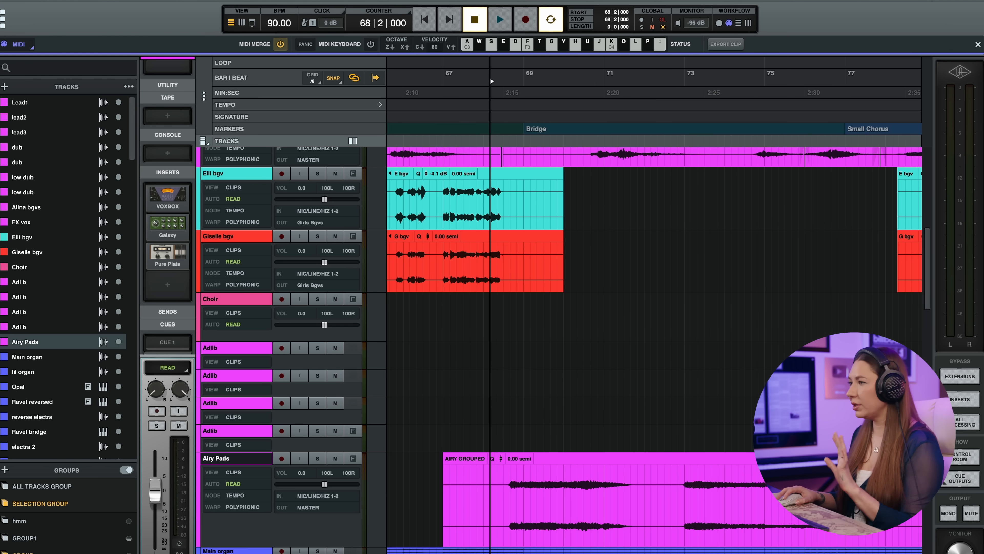
Bring the Airy Pads track into view and play it from bar 68
{"action": "scroll", "coordinate": [627, 542], "scroll_direction": "down", "scroll_amount": 1}
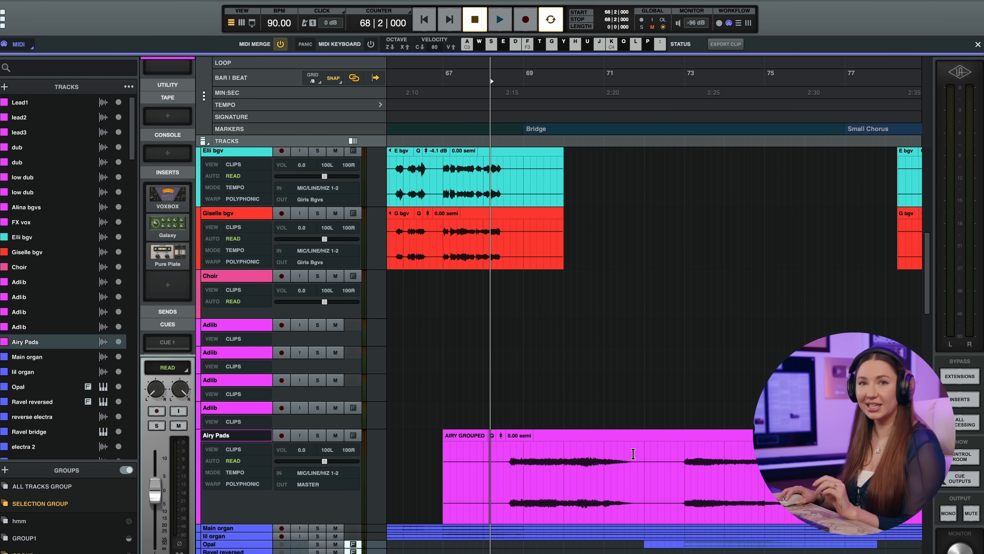
{"action": "scroll", "coordinate": [646, 448], "scroll_direction": "down", "scroll_amount": 1}
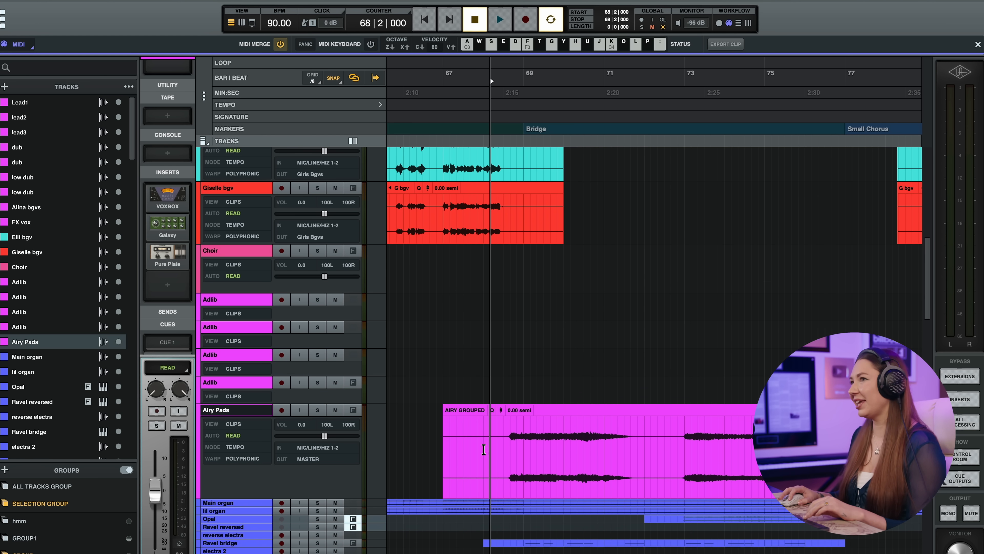
{"action": "key", "text": "space"}
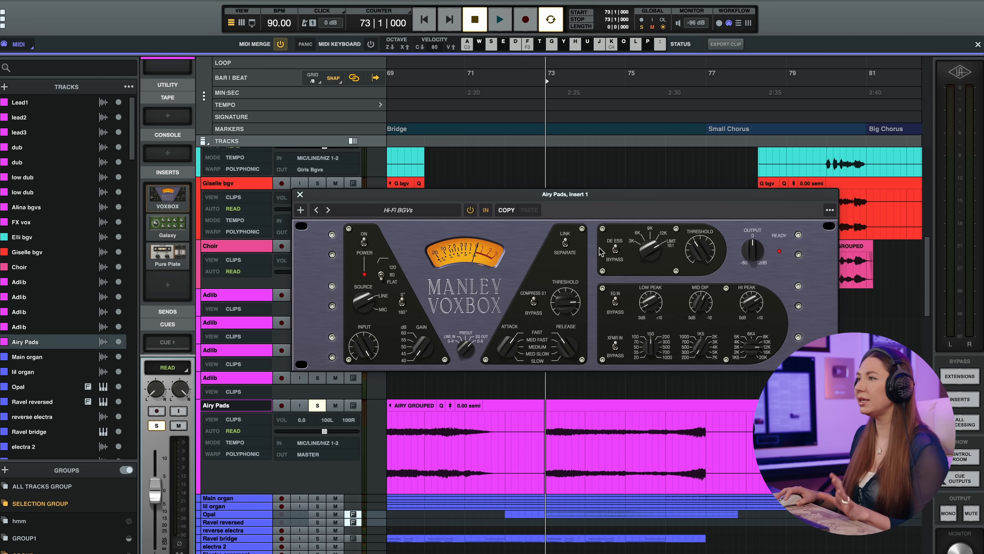
Audition the soloed Airy Pads from bar 73 through the Manley Voxbox with the Hi-Fi BGVs preset
{"action": "left_click_drag", "start_coordinate": [510, 193], "coordinate": [493, 178]}
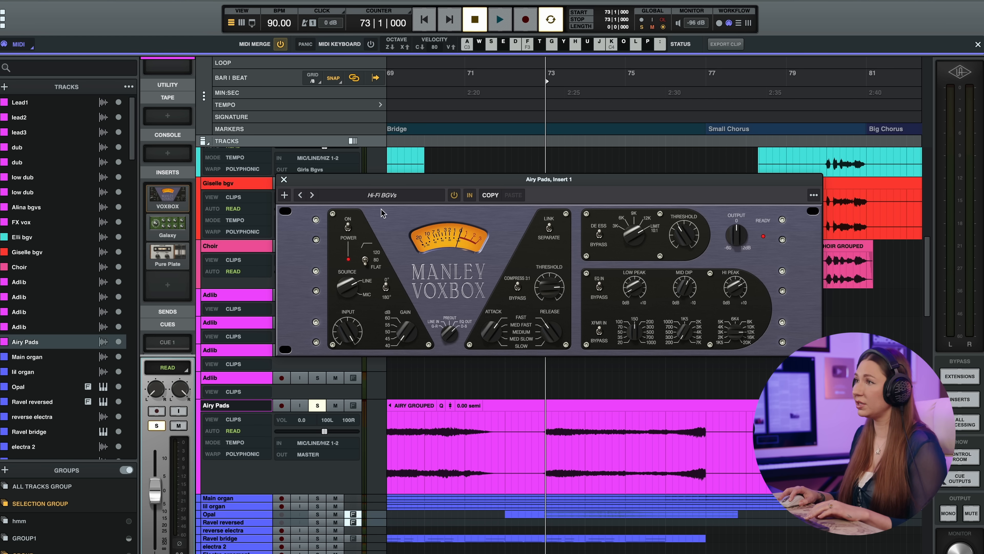
{"action": "key", "text": "space"}
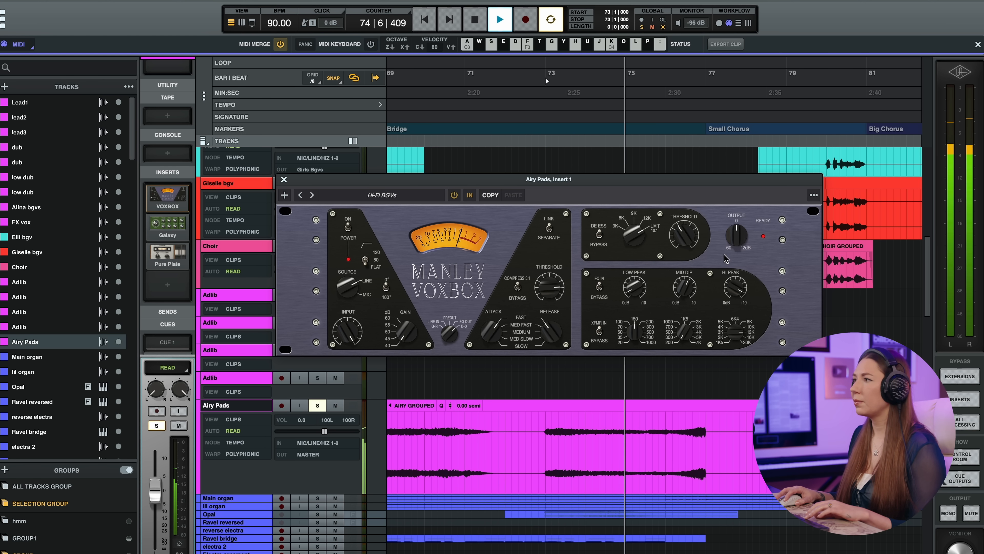
{"action": "key", "text": "space"}
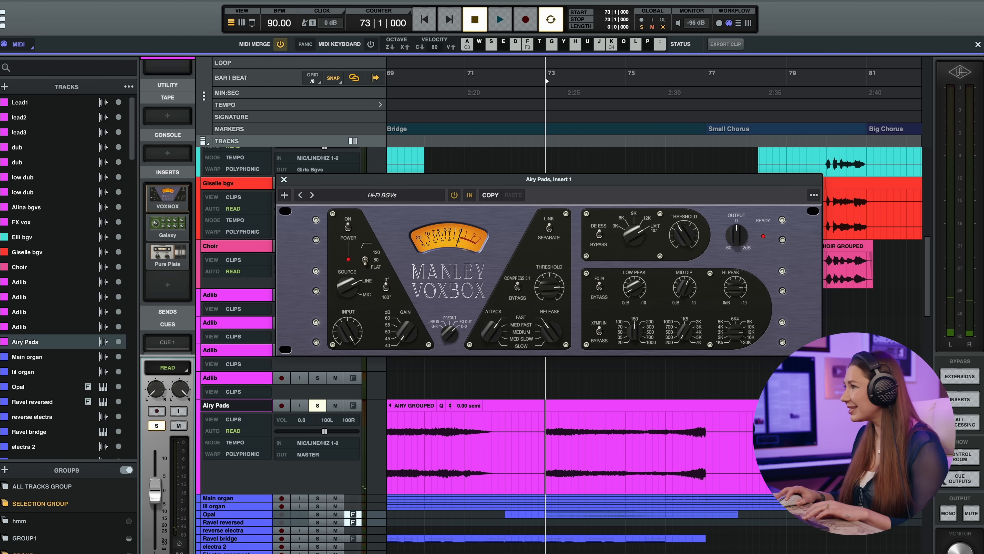
{"action": "key", "text": "space"}
{"action": "key", "text": "space"}
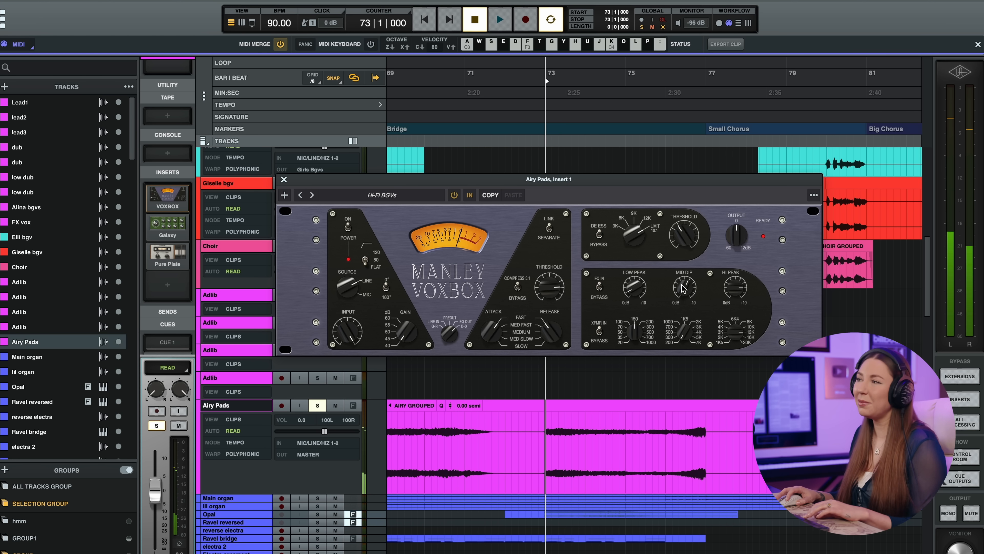
{"action": "key", "text": "space"}
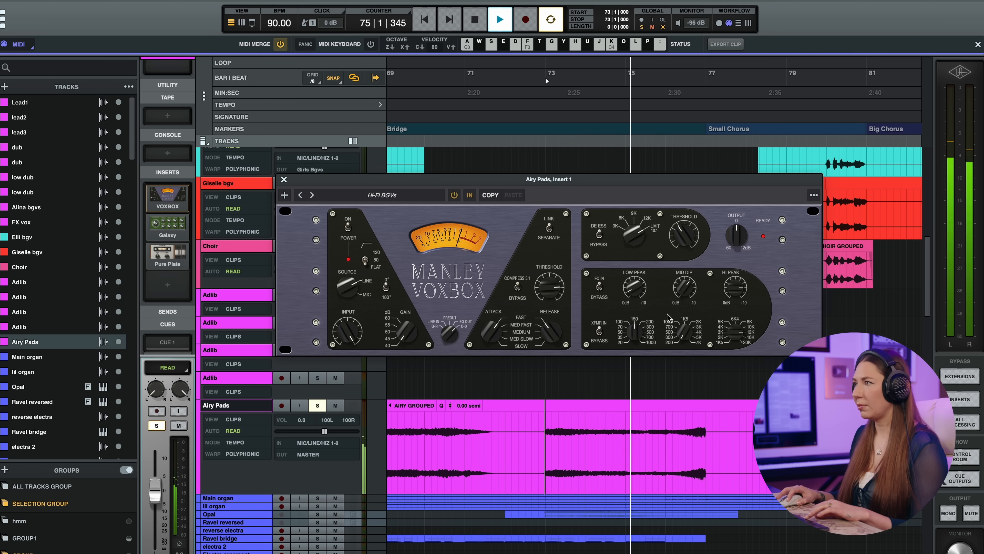
Open the Galaxy Tape Echo on Airy Pads and compare the playback with the effect enabled and bypassed
{"action": "left_click", "coordinate": [178, 232]}
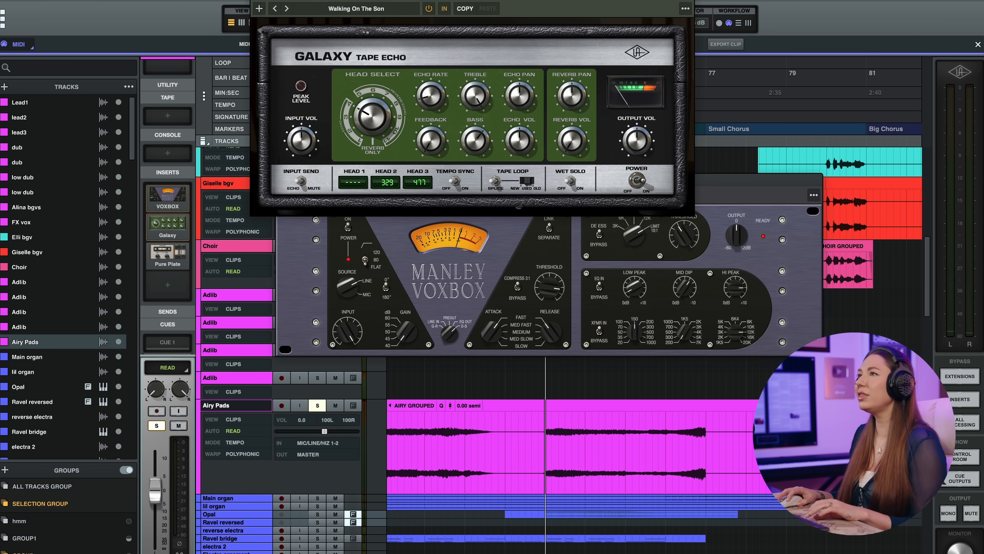
{"action": "left_click_drag", "start_coordinate": [392, 3], "coordinate": [477, 134]}
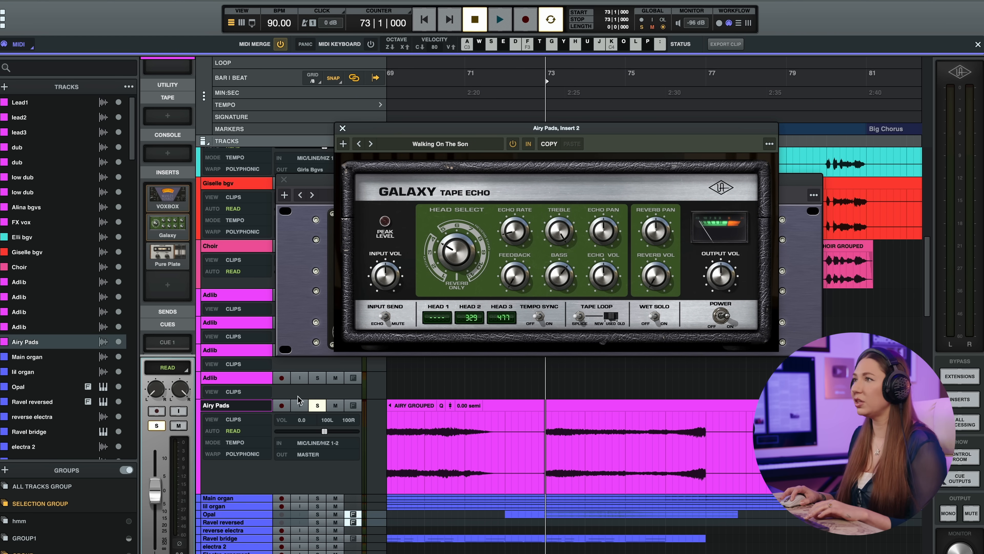
{"action": "key", "text": "space"}
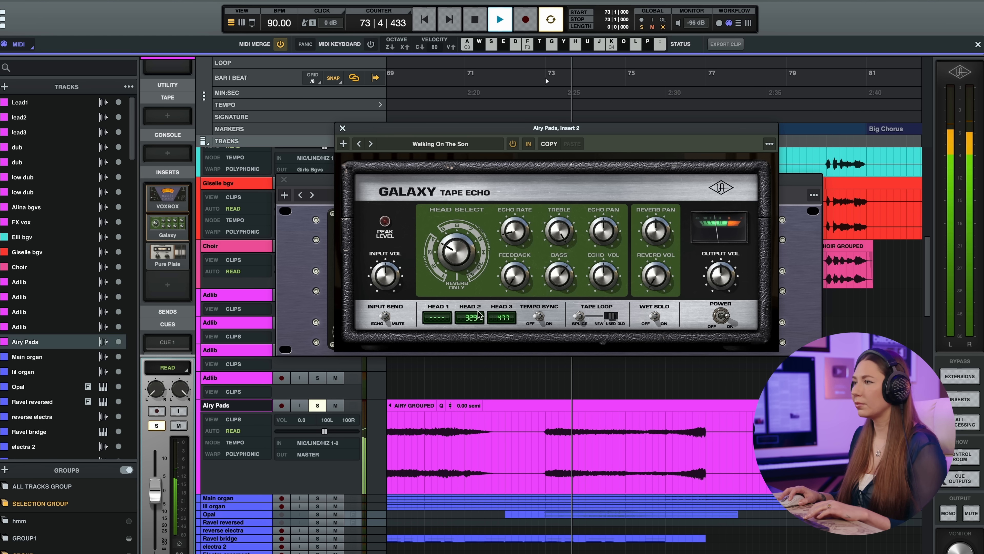
{"action": "left_click", "coordinate": [513, 143]}
{"action": "left_click", "coordinate": [513, 144]}
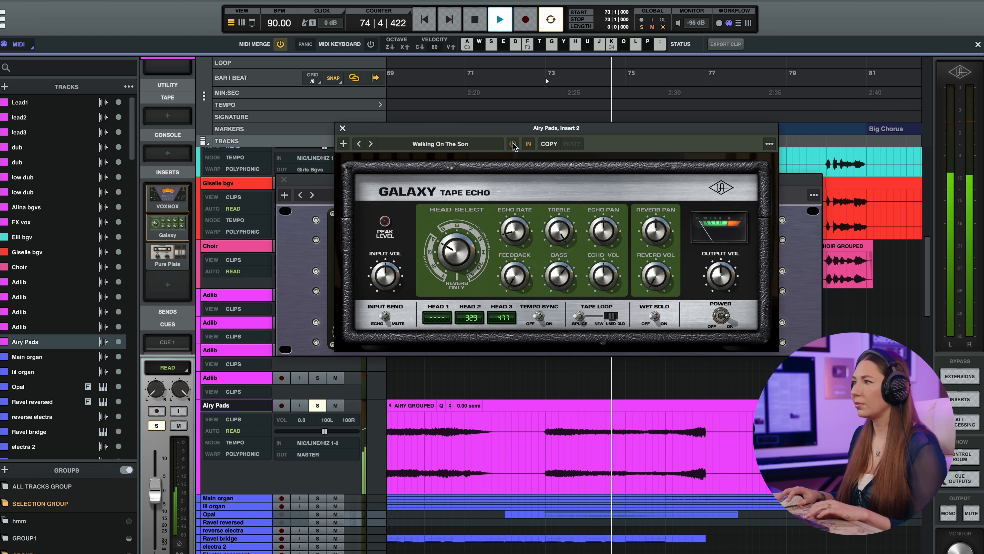
{"action": "key", "text": "space"}
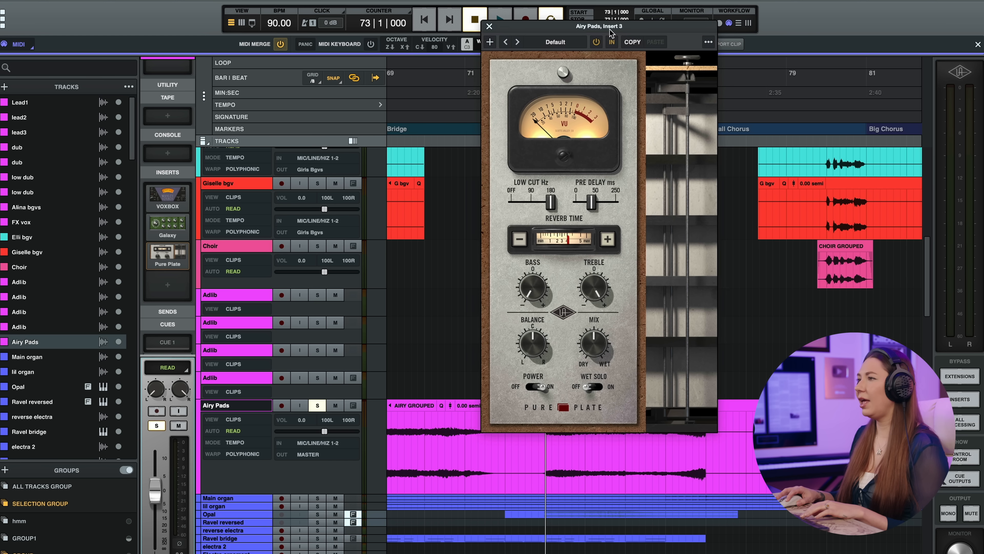
Review the Pure Plate reverb settings on Airy Pads, close the plug-in and play the passage
{"action": "left_click_drag", "start_coordinate": [610, 28], "coordinate": [618, 25]}
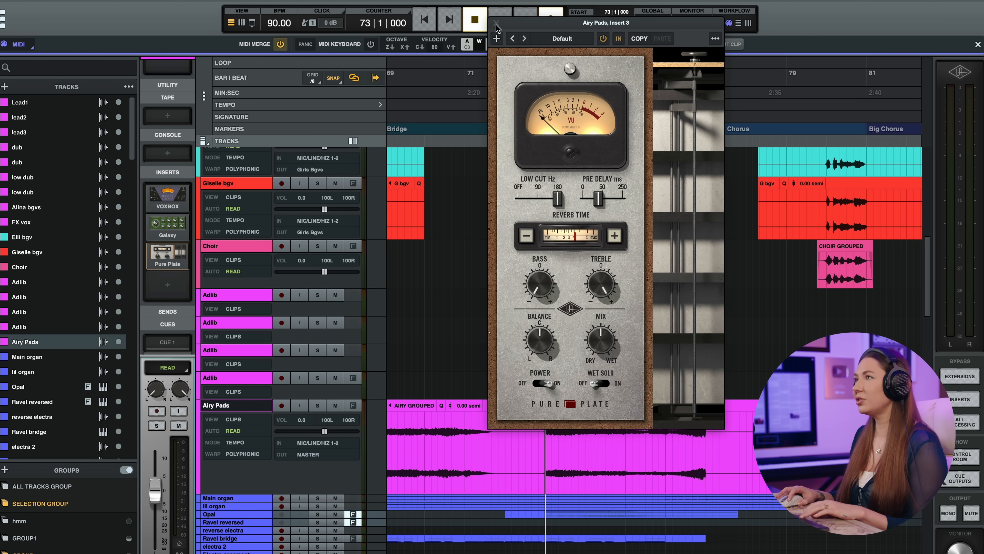
{"action": "left_click", "coordinate": [497, 23]}
{"action": "key", "text": "space"}
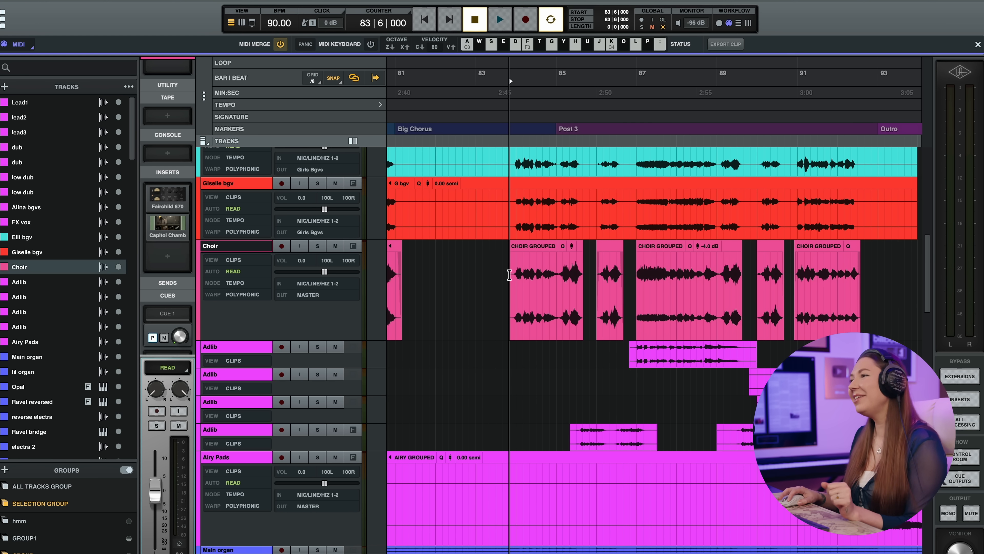
Solo the Choir track and play its clips around the start of the Post 3 section
{"action": "scroll", "coordinate": [509, 275], "scroll_direction": "left", "scroll_amount": 4}
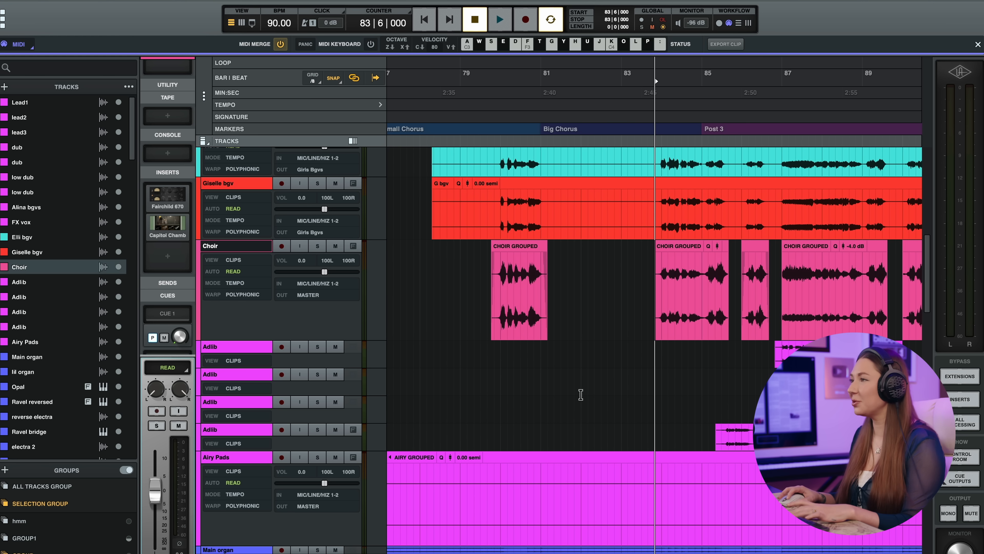
{"action": "scroll", "coordinate": [805, 238], "scroll_direction": "right", "scroll_amount": 8}
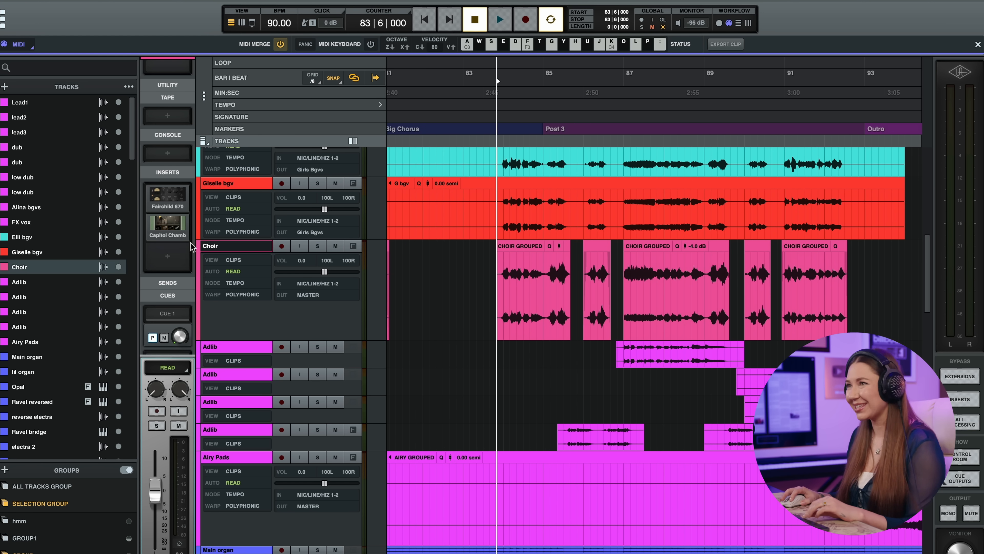
{"action": "left_click", "coordinate": [316, 247]}
{"action": "key", "text": "space"}
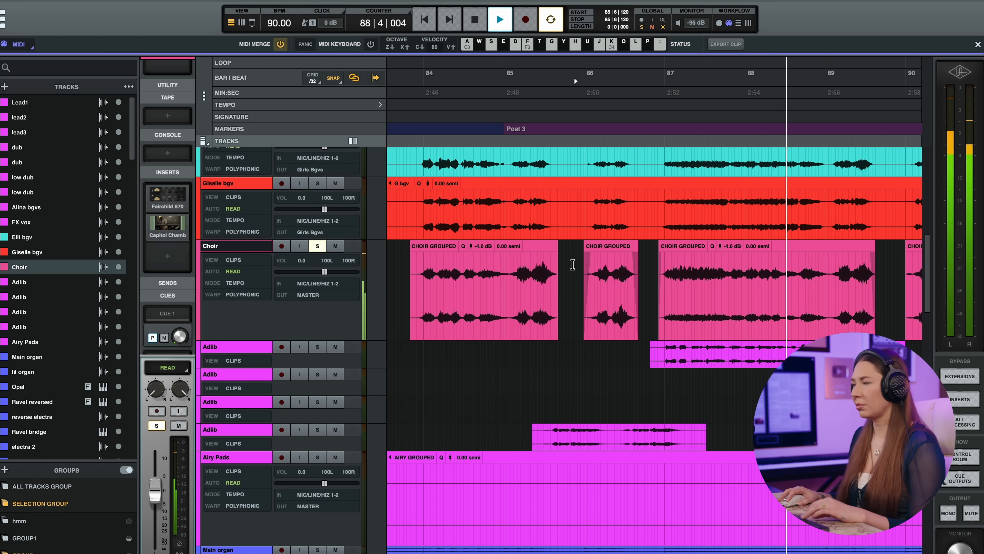
{"action": "key", "text": "space"}
Open the Choir's Fairchild 670 compressor, show its presets with Wider BGVs loaded, and move its window clear of the Choir clips
{"action": "left_click", "coordinate": [167, 196]}
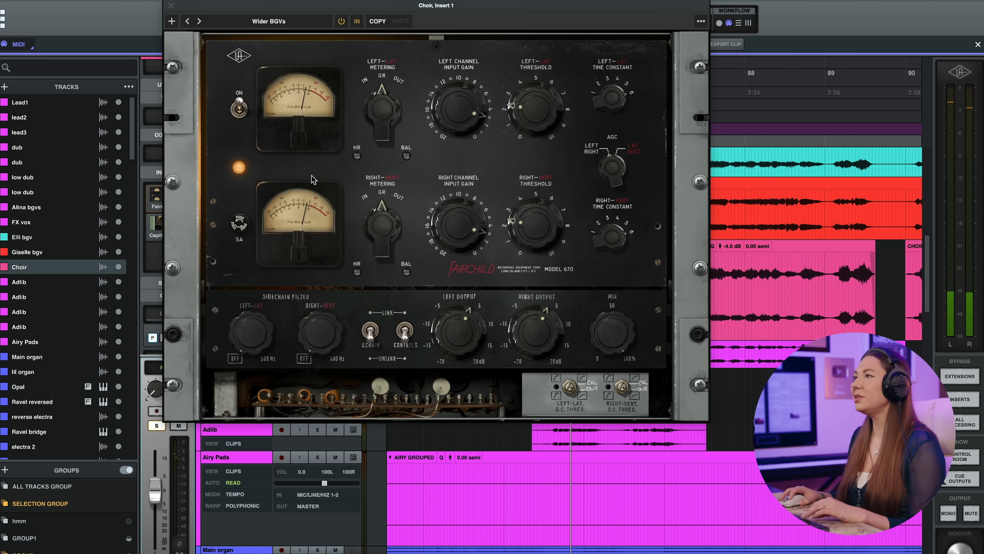
{"action": "left_click_drag", "start_coordinate": [358, 6], "coordinate": [463, 80]}
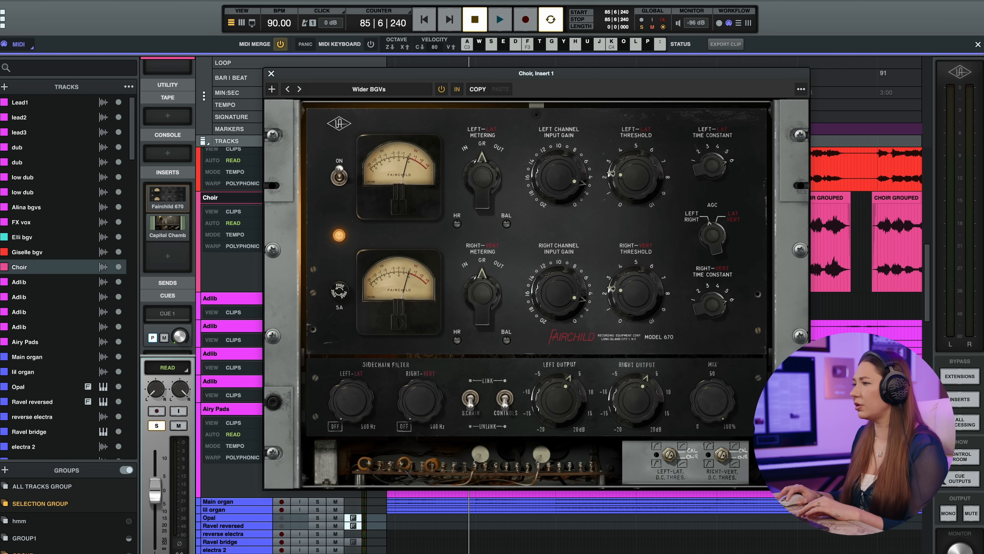
{"action": "scroll", "coordinate": [866, 241], "scroll_direction": "right", "scroll_amount": 3}
{"action": "left_click", "coordinate": [349, 90]}
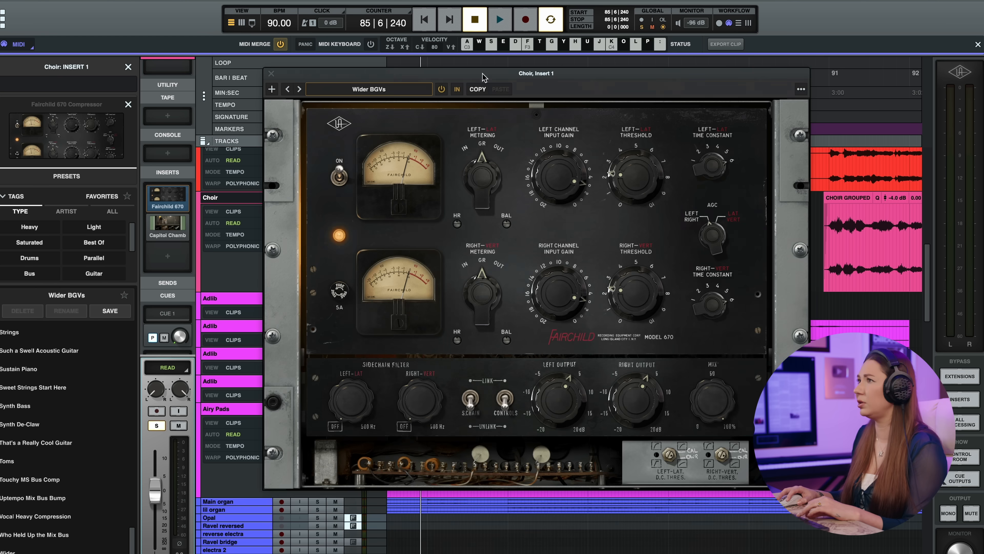
{"action": "left_click_drag", "start_coordinate": [471, 75], "coordinate": [530, 286]}
Play the soloed Choir with the Fairchild 670 enabled and bypassed to compare, leaving the compressor enabled
{"action": "key", "text": "space"}
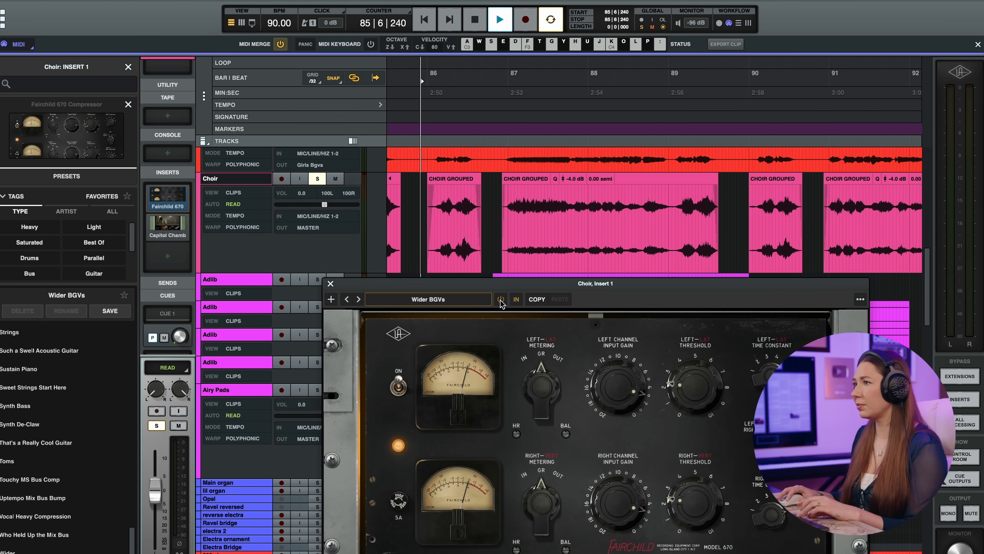
{"action": "key", "text": "space"}
{"action": "left_click", "coordinate": [501, 298]}
{"action": "key", "text": "space"}
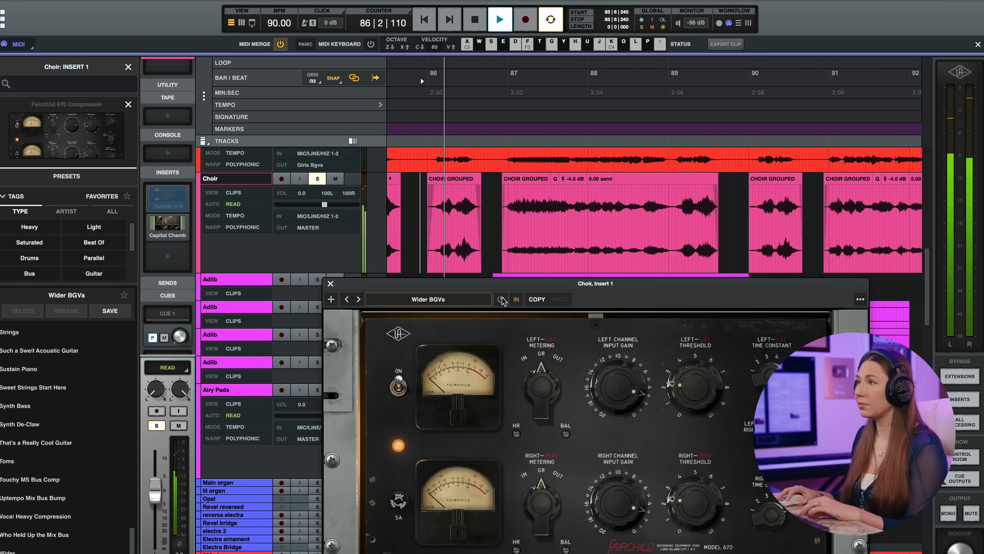
{"action": "key", "text": "space"}
{"action": "left_click", "coordinate": [501, 299]}
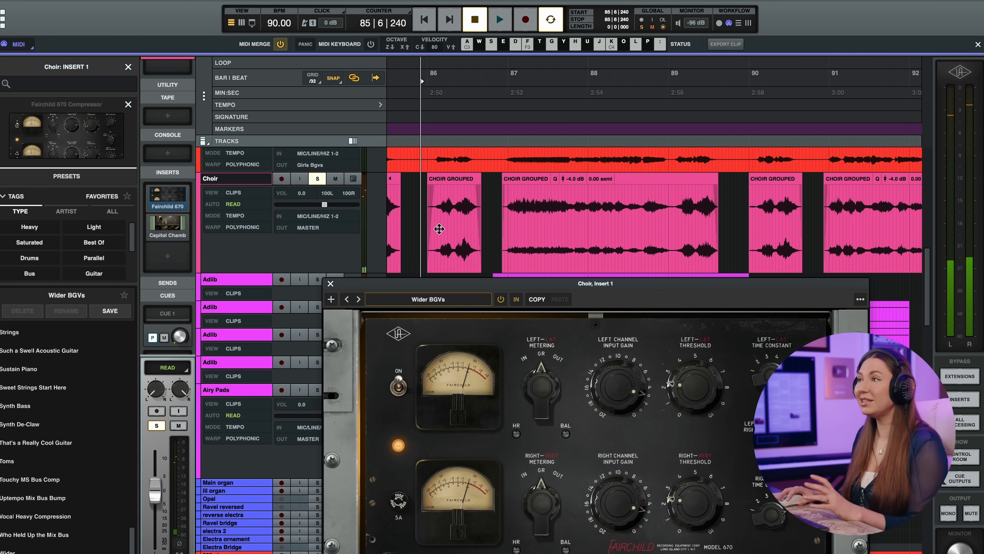
Bring up the Choir's Capitol Chambers reverb, reposition its window and show its presets with Chamber 4 Vocal loaded
{"action": "left_click_drag", "start_coordinate": [449, 282], "coordinate": [466, 194]}
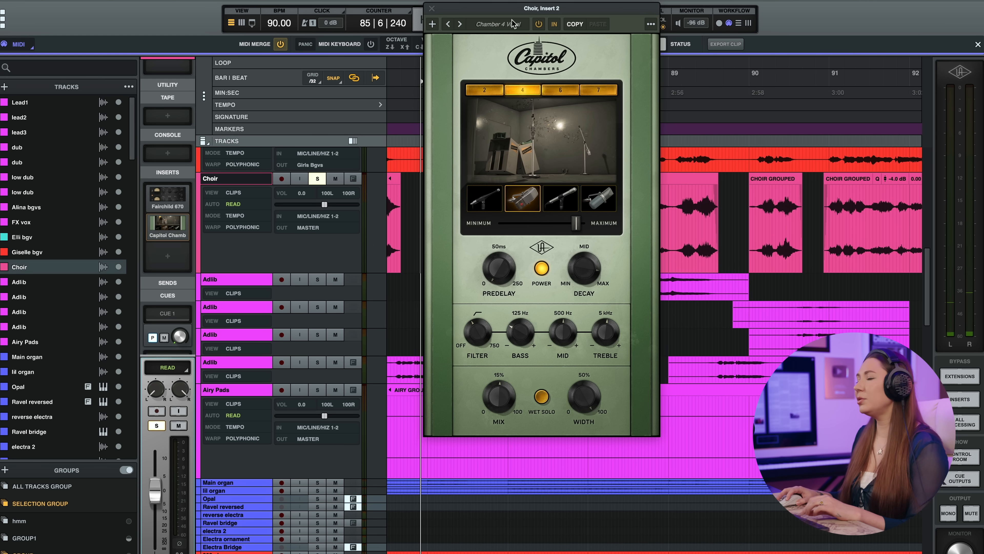
{"action": "left_click_drag", "start_coordinate": [532, 15], "coordinate": [595, 24]}
{"action": "left_click", "coordinate": [561, 32]}
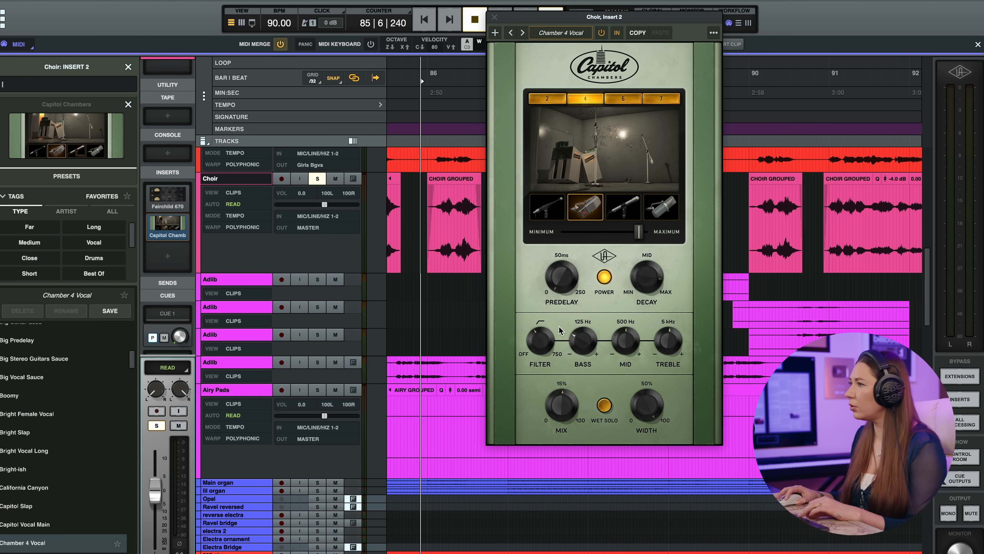
Audition the soloed Choir through the Capitol Chambers reverb with the mix at 15%
{"action": "key", "text": "space"}
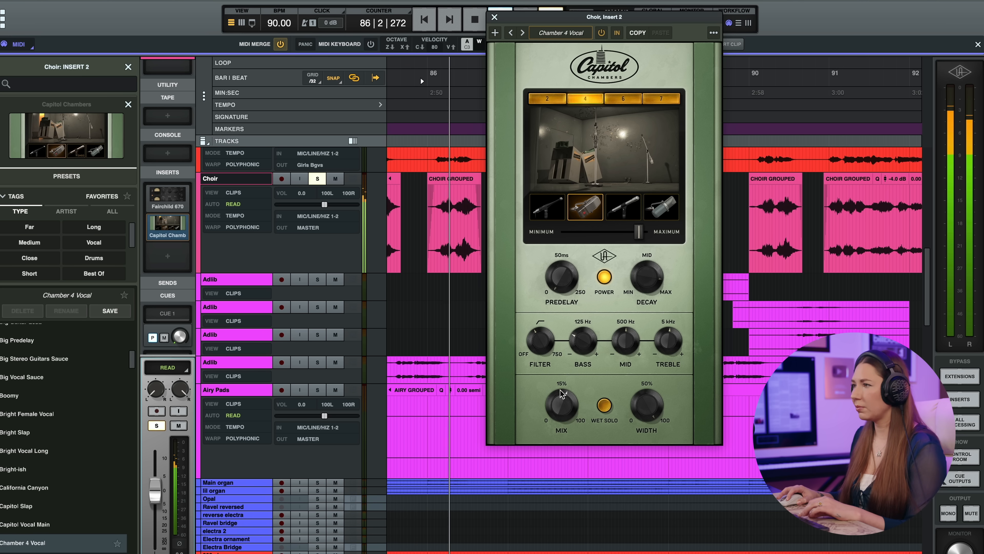
{"action": "left_click_drag", "start_coordinate": [549, 418], "coordinate": [551, 392]}
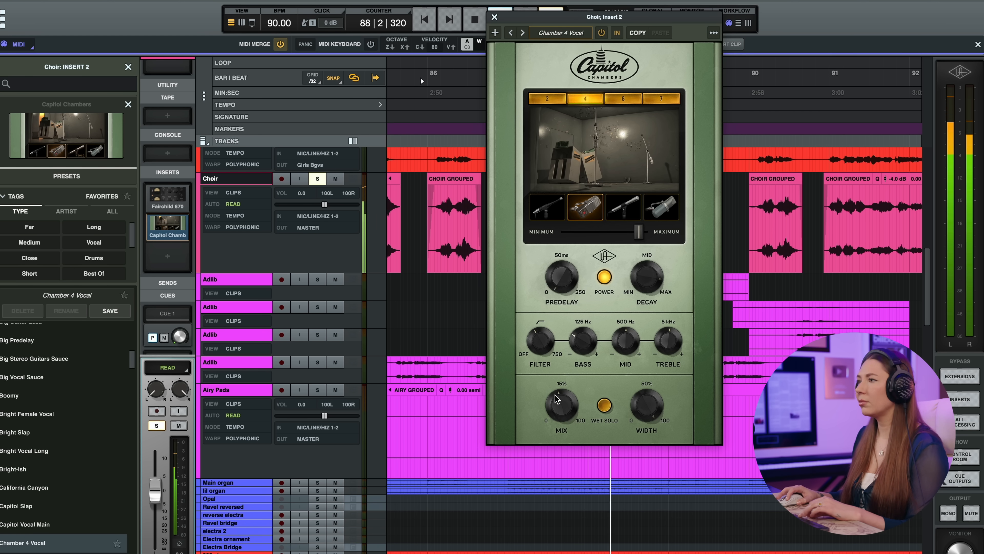
{"action": "key", "text": "space"}
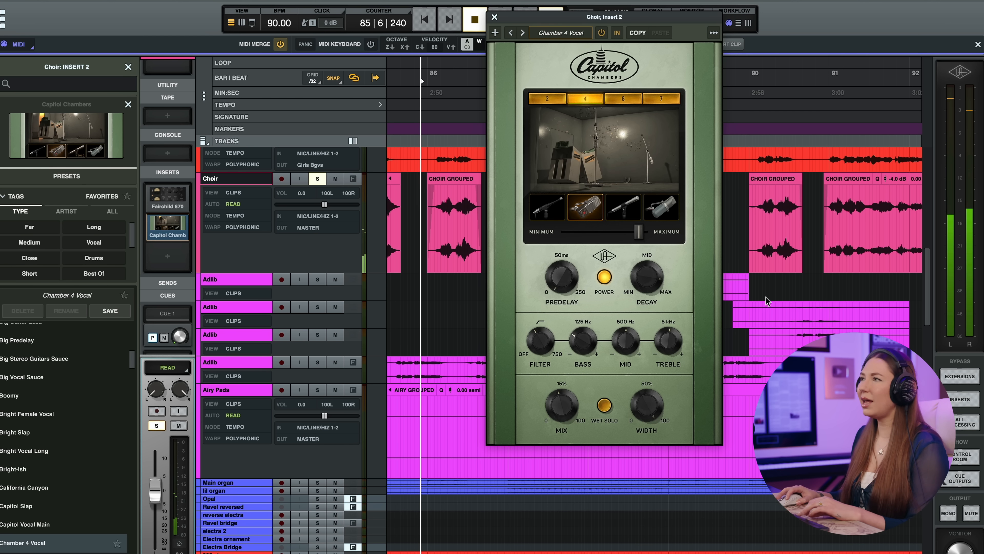